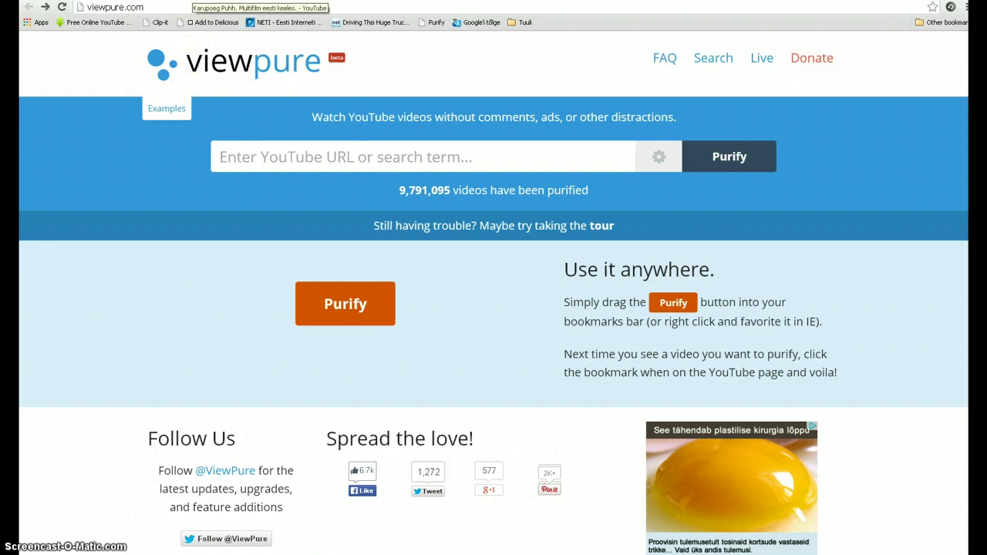
Switch to the tab with the YouTube cartoon 'Karupoeg Puhh. Multifilm eesti keeles.'
{"action": "left_click", "coordinate": [197, 1]}
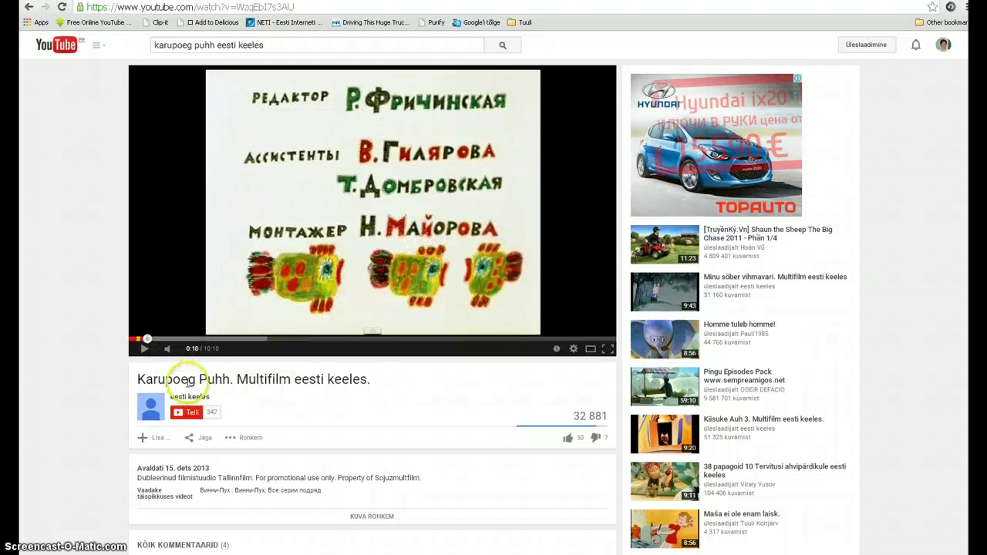
{"action": "left_click", "coordinate": [202, 438]}
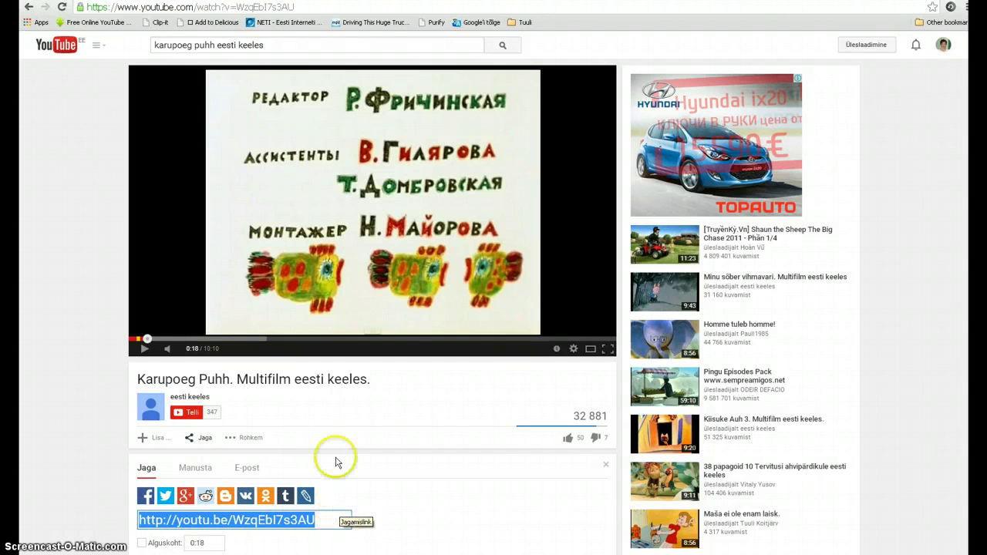
{"action": "left_click_drag", "start_coordinate": [142, 341], "coordinate": [170, 341]}
{"action": "left_click", "coordinate": [142, 350]}
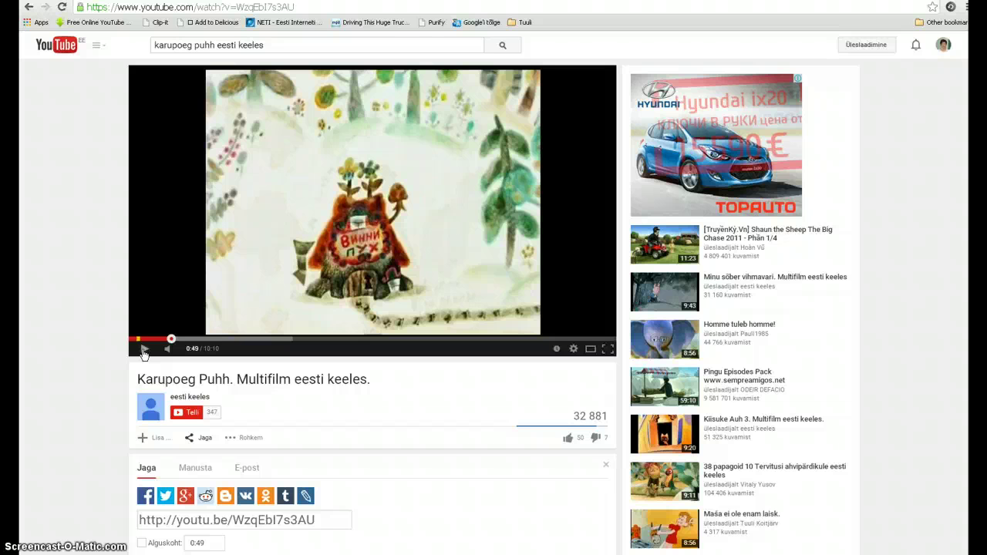
Play and scrub the cartoon between 0:40 and 1:25, leaving it paused at 1:10
{"action": "left_click", "coordinate": [168, 340]}
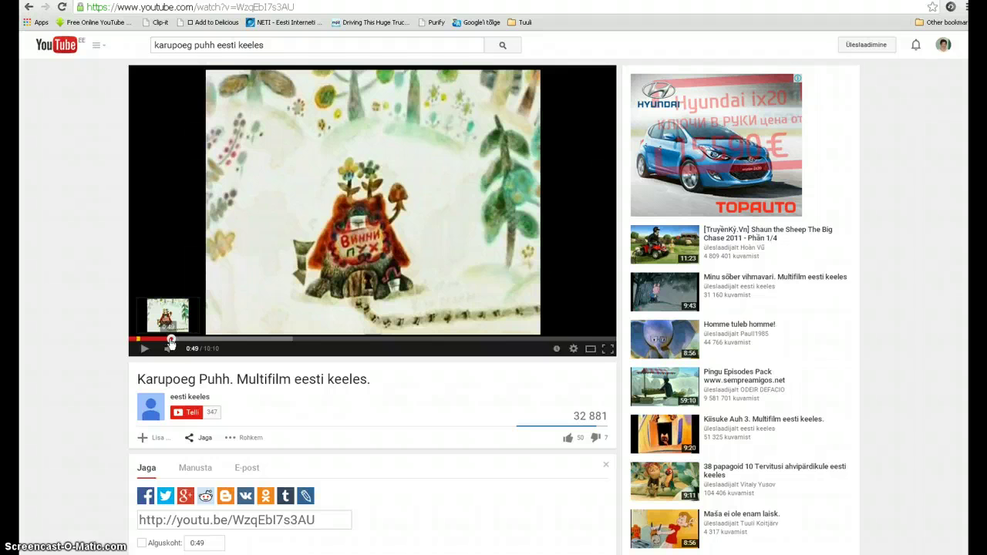
{"action": "left_click", "coordinate": [143, 349]}
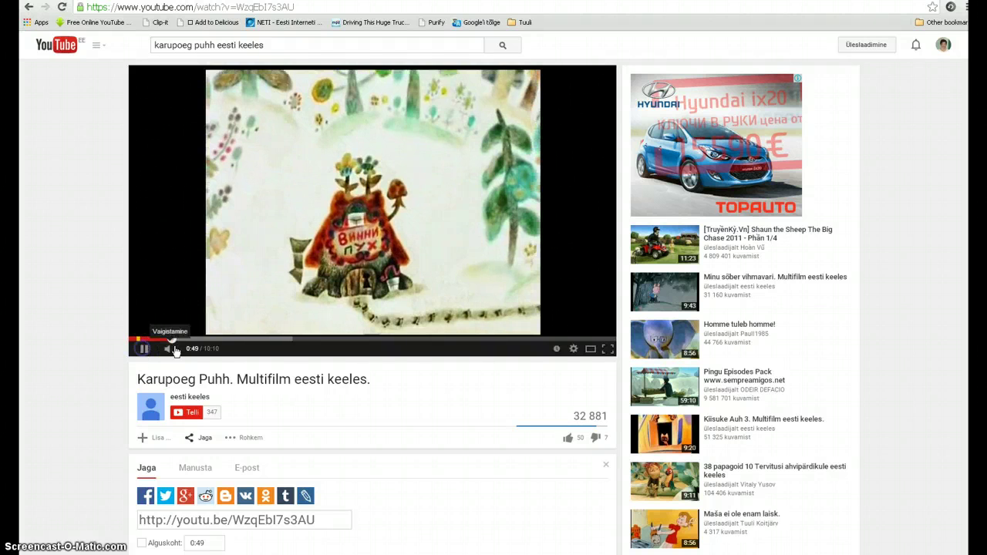
{"action": "left_click_drag", "start_coordinate": [172, 340], "coordinate": [165, 341]}
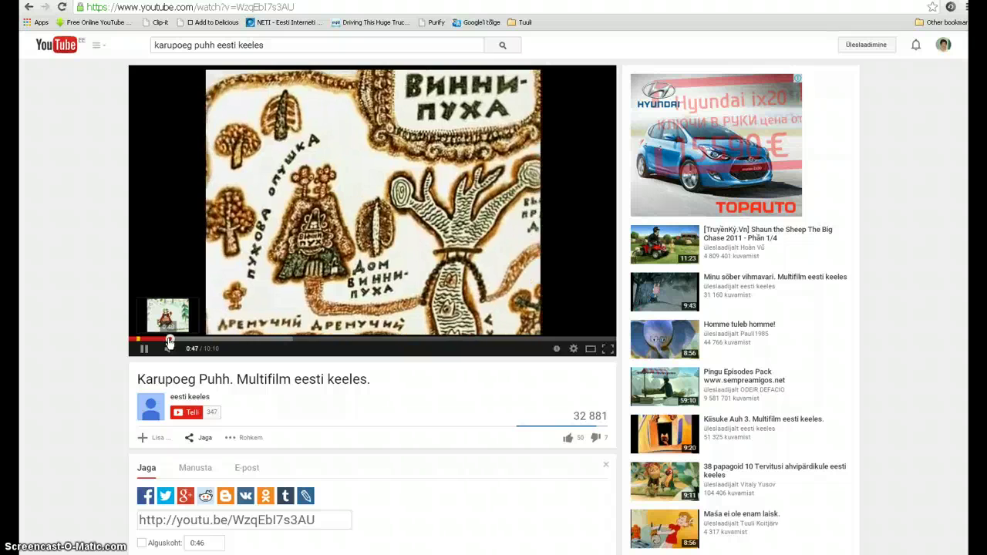
{"action": "left_click_drag", "start_coordinate": [170, 341], "coordinate": [192, 341]}
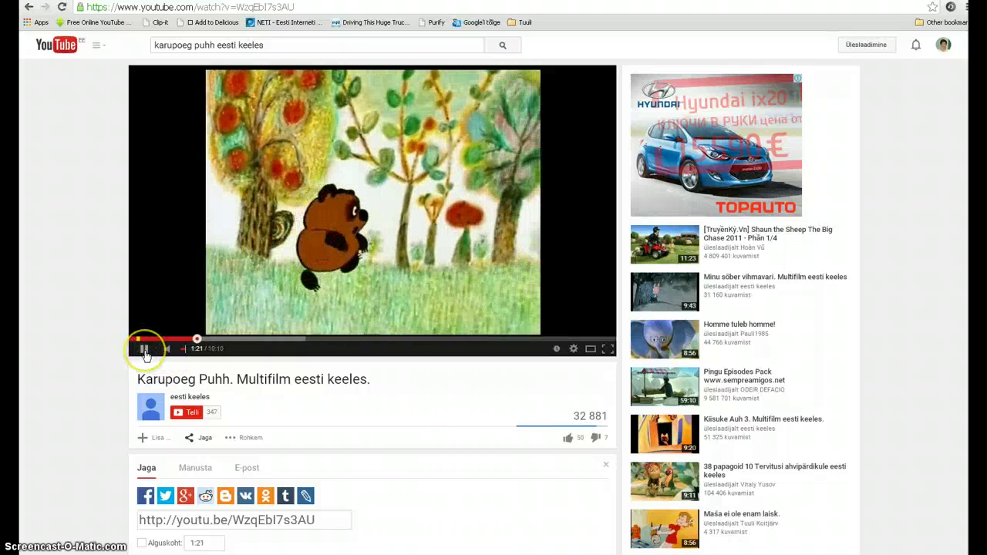
{"action": "left_click", "coordinate": [144, 351]}
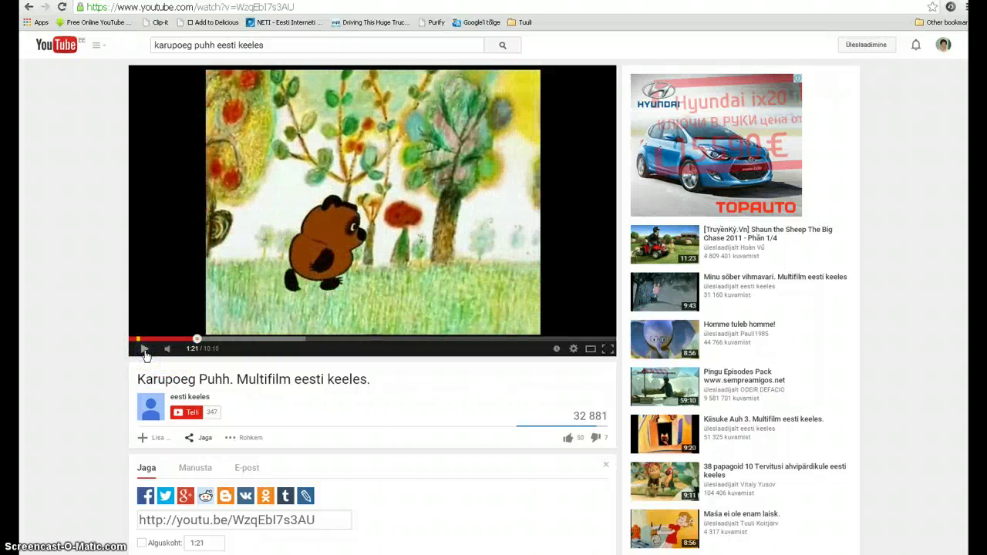
{"action": "mouse_move", "coordinate": [185, 340]}
{"action": "left_mouse_down"}
{"action": "mouse_move", "coordinate": [195, 341]}
{"action": "mouse_move", "coordinate": [186, 343]}
{"action": "left_mouse_up"}
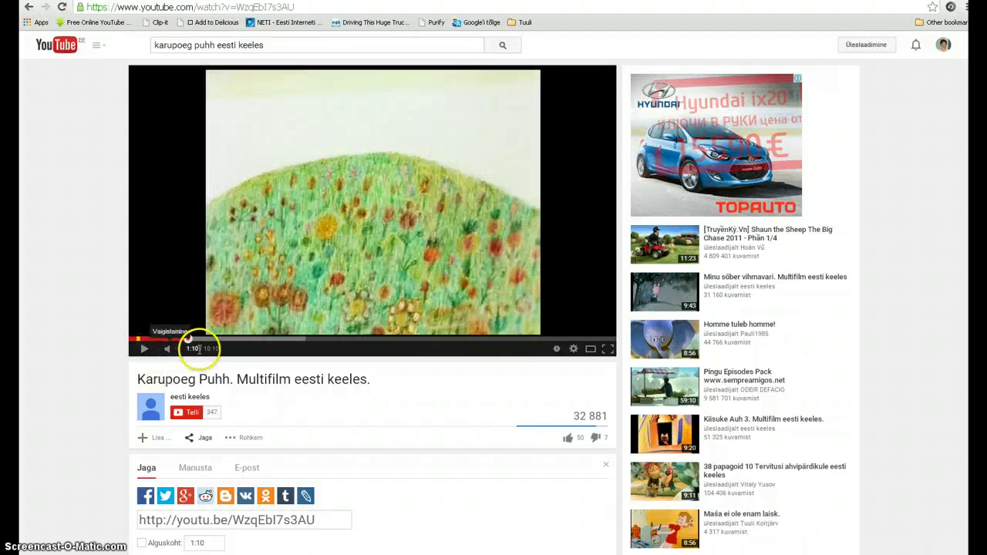
Play the cartoon from 1:10, pause it at 1:46, and adjust the volume
{"action": "left_click", "coordinate": [144, 353]}
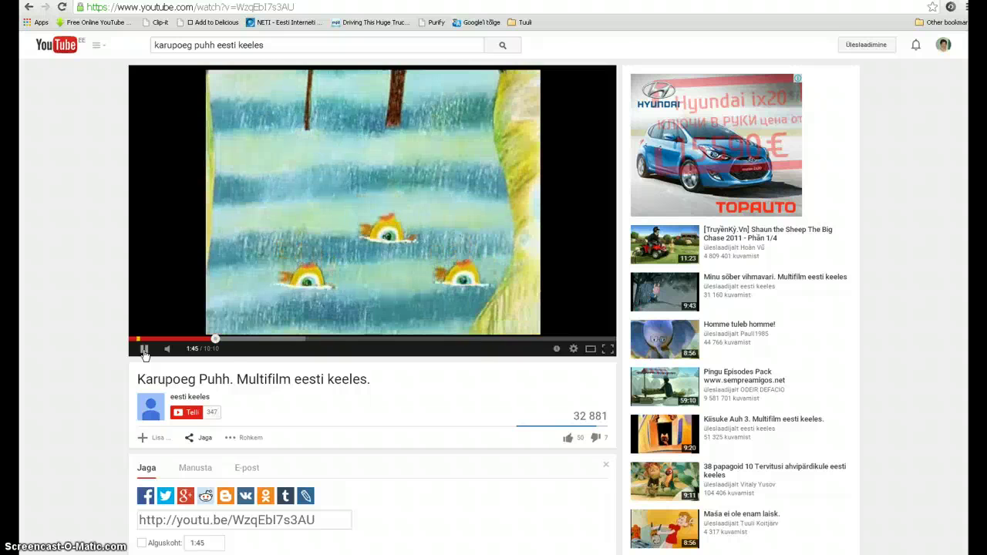
{"action": "left_click", "coordinate": [143, 351]}
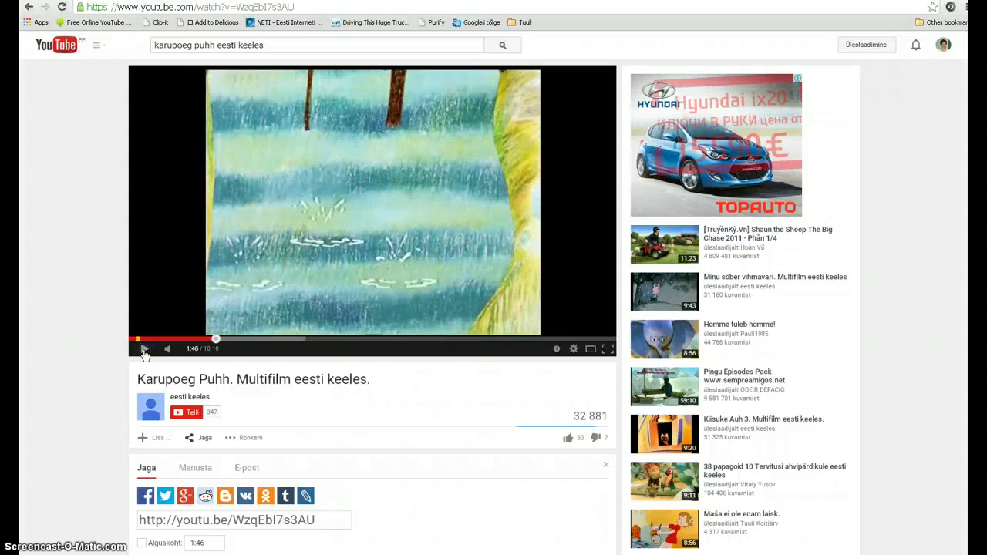
{"action": "left_click_drag", "start_coordinate": [165, 349], "coordinate": [192, 352]}
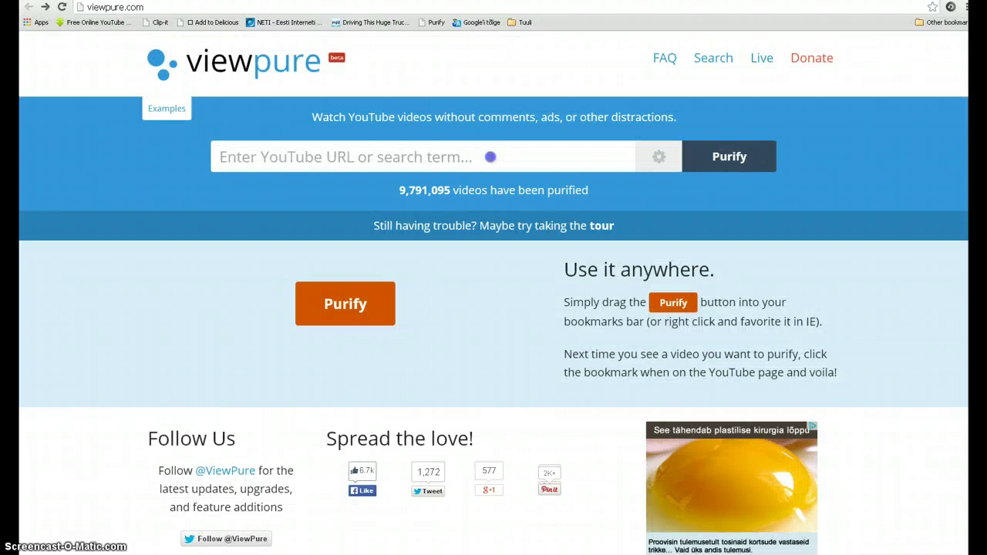
Paste the short link into ViewPure and set the custom address puhh with a password
{"action": "left_click", "coordinate": [490, 156]}
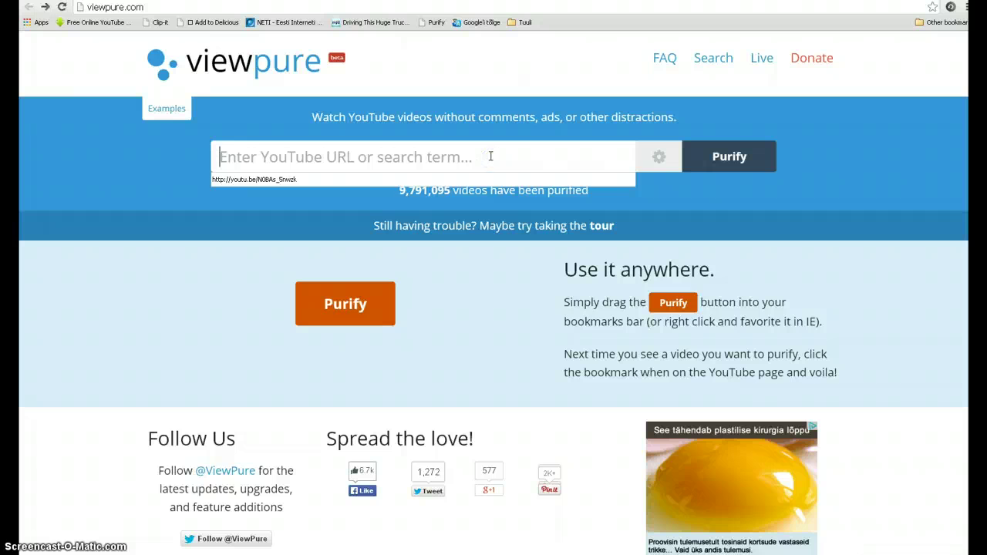
{"action": "type", "text": "http://youtu.be/WzqEbI7s3AU"}
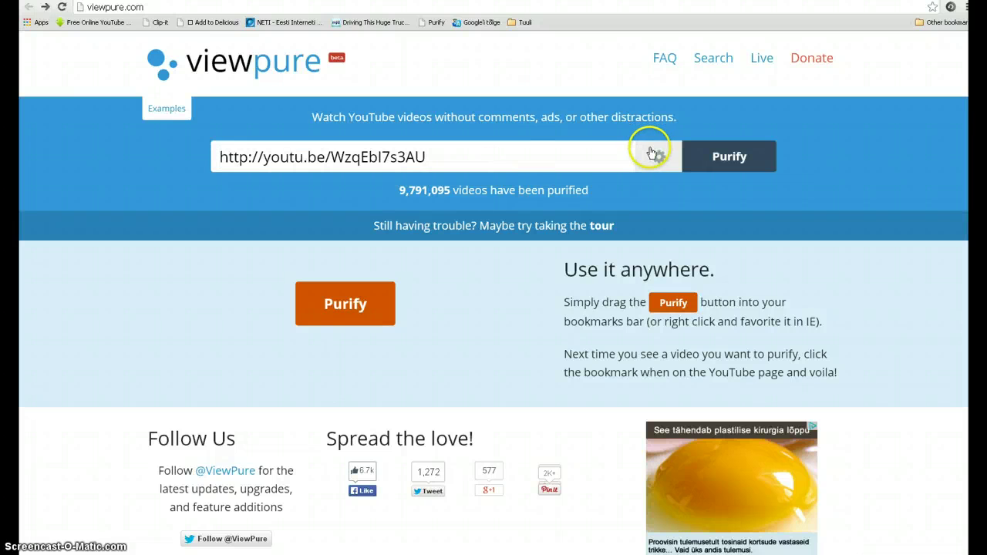
{"action": "left_click", "coordinate": [657, 160]}
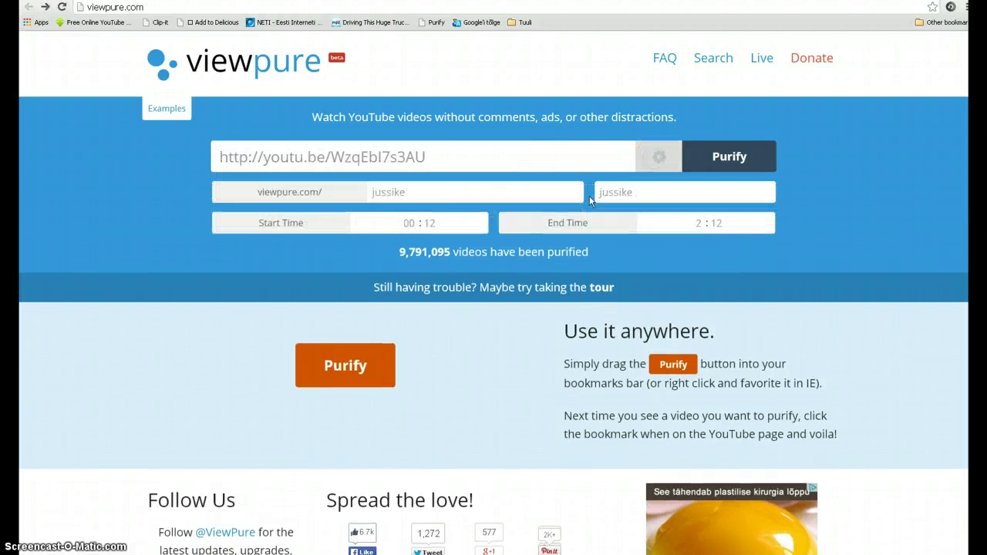
{"action": "left_click", "coordinate": [490, 197]}
{"action": "left_click_drag", "start_coordinate": [491, 200], "coordinate": [358, 197]}
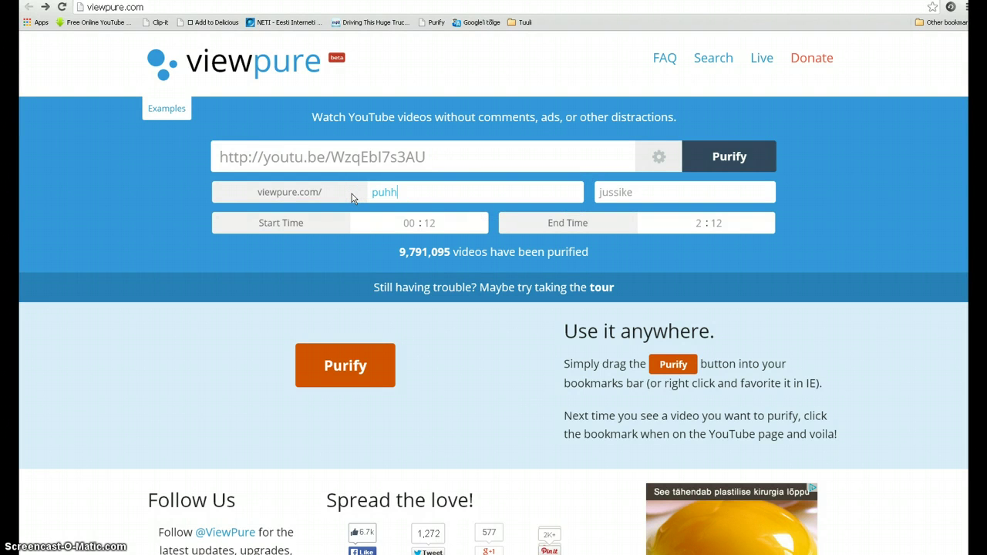
{"action": "left_click_drag", "start_coordinate": [626, 192], "coordinate": [575, 190]}
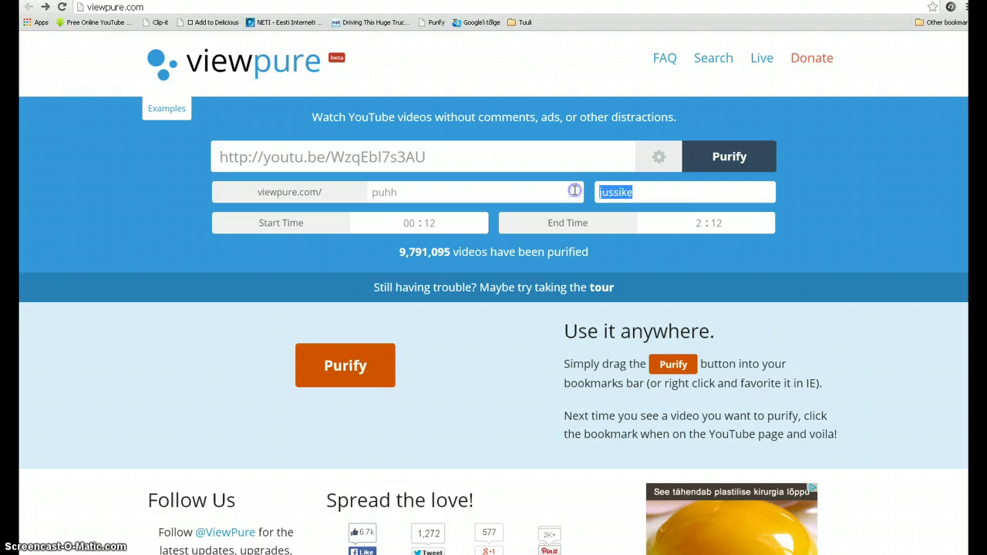
{"action": "type", "text": "puhh"}
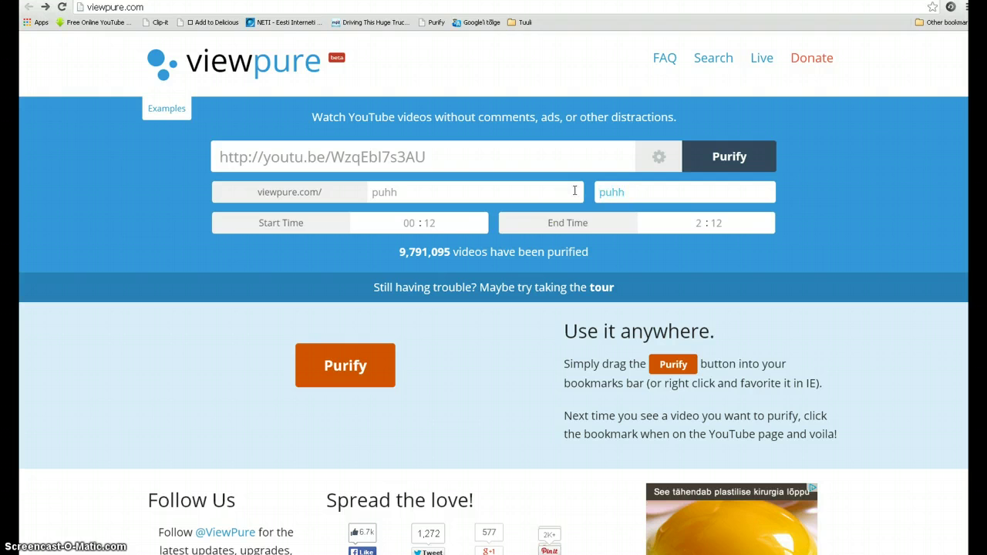
Set the clip's start time to 01:10 and the end-time hour to 1
{"action": "left_click", "coordinate": [412, 222]}
{"action": "type", "text": "1 : 10"}
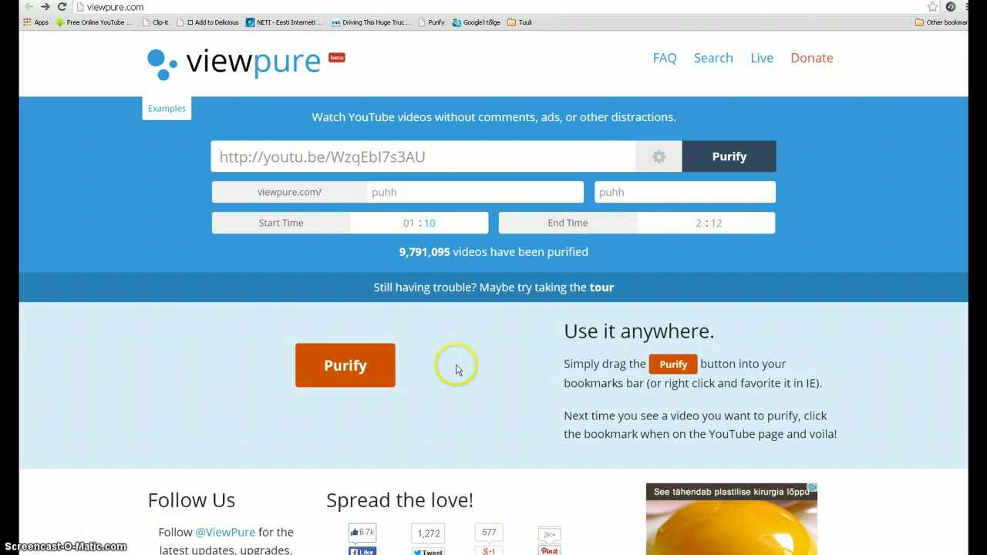
{"action": "left_click", "coordinate": [701, 222]}
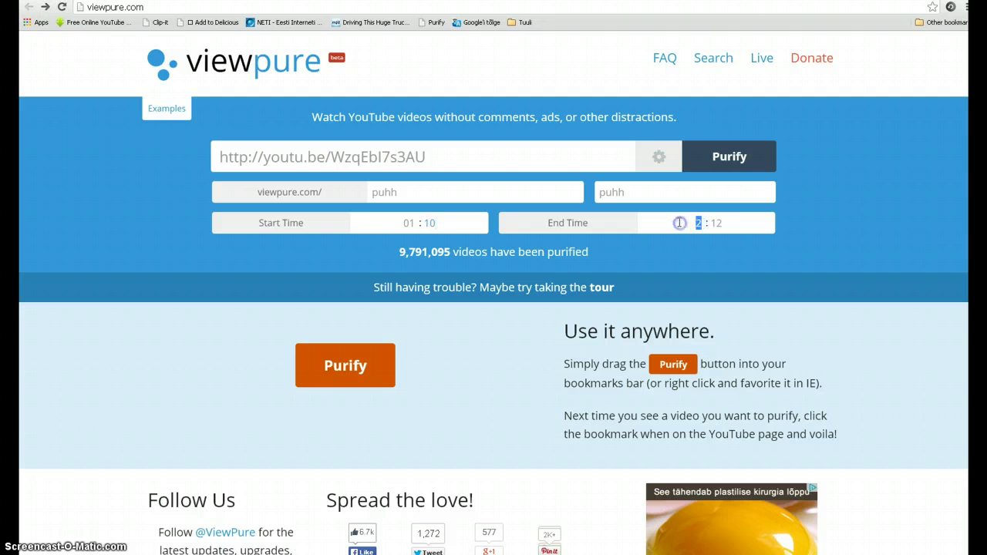
{"action": "type", "text": "1"}
Check the 1:46 pause point on YouTube, then set the end-time minutes to 46
{"action": "key", "text": "ctrl+Tab"}
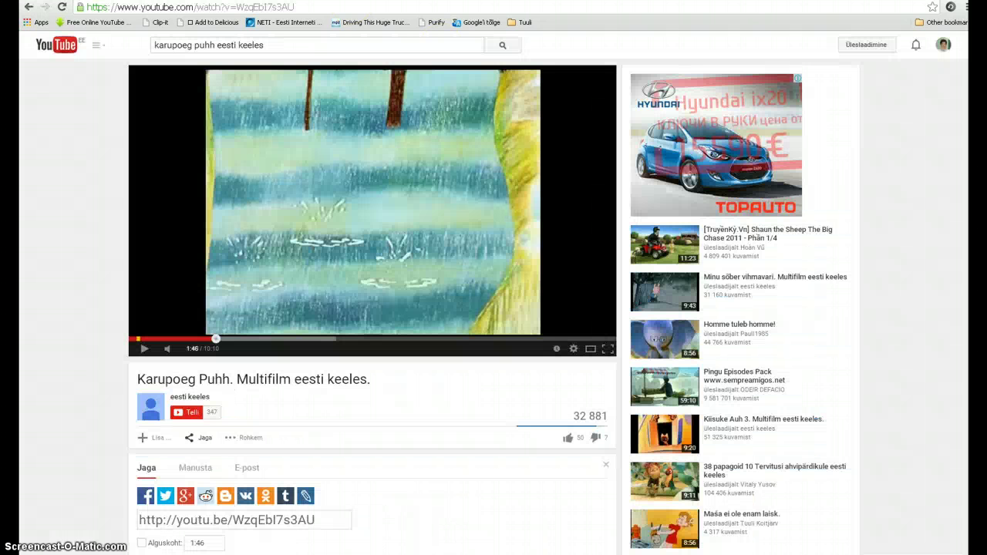
{"action": "key", "text": "ctrl+Tab"}
{"action": "left_click", "coordinate": [714, 223]}
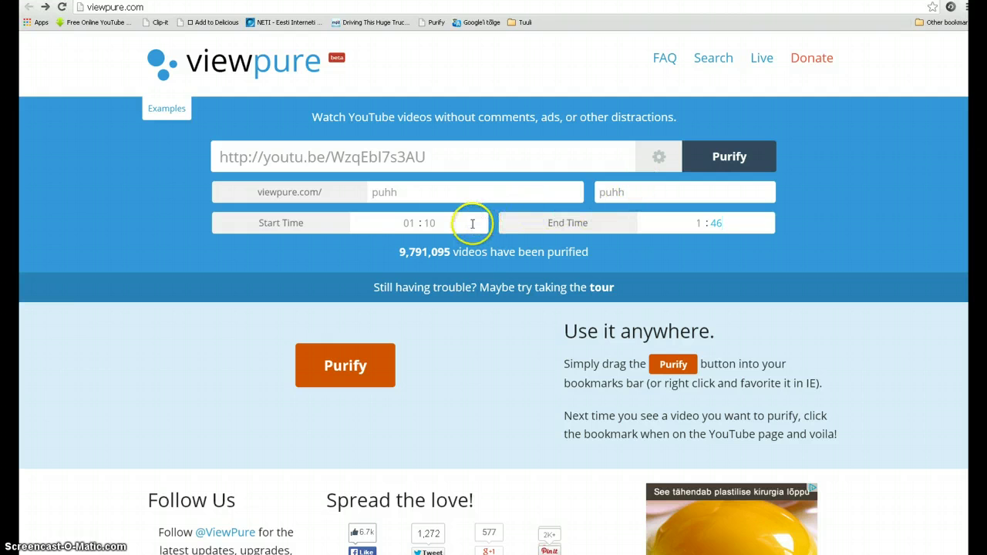
Purify the clip and enter the password on the protected viewpure.com/puhh page
{"action": "left_click", "coordinate": [711, 164]}
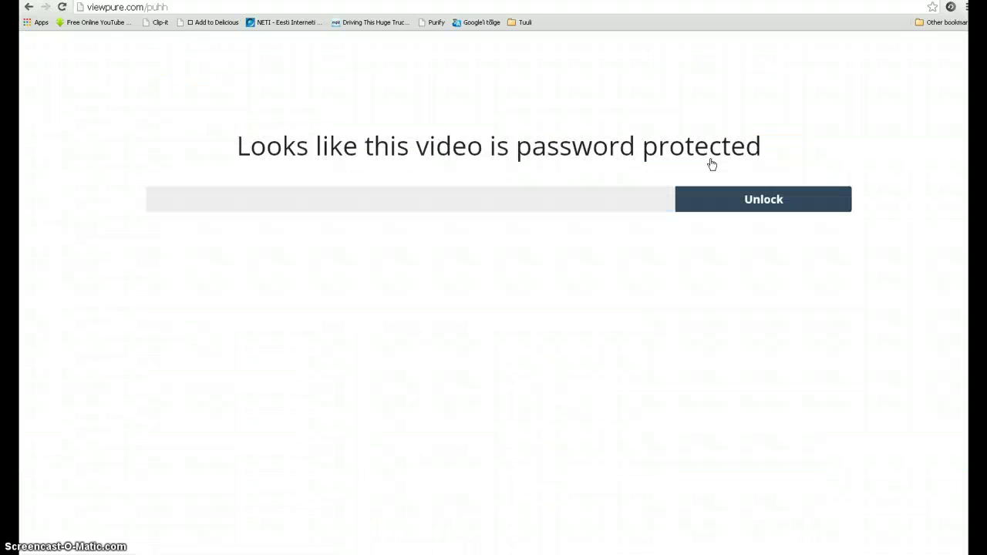
{"action": "left_click", "coordinate": [442, 190]}
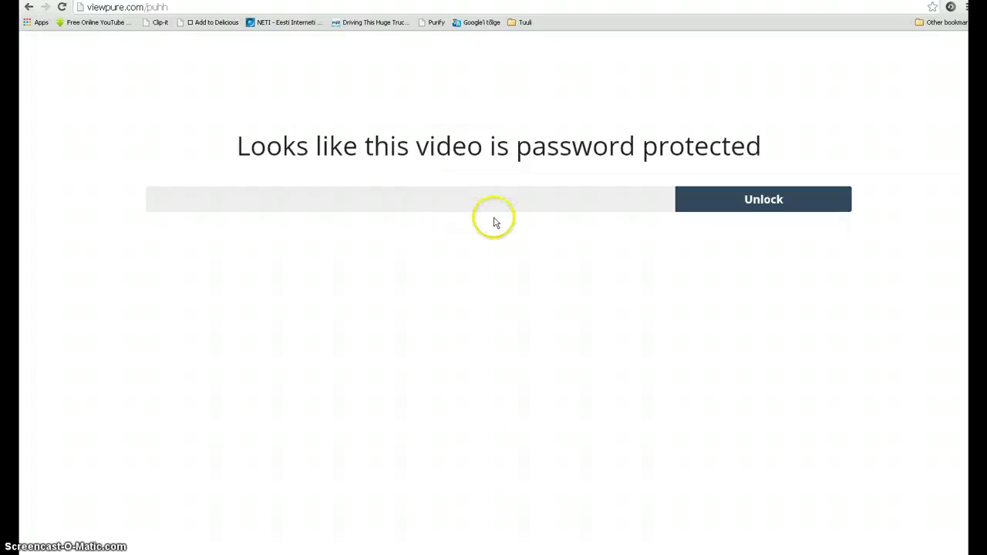
{"action": "right_click", "coordinate": [190, 7]}
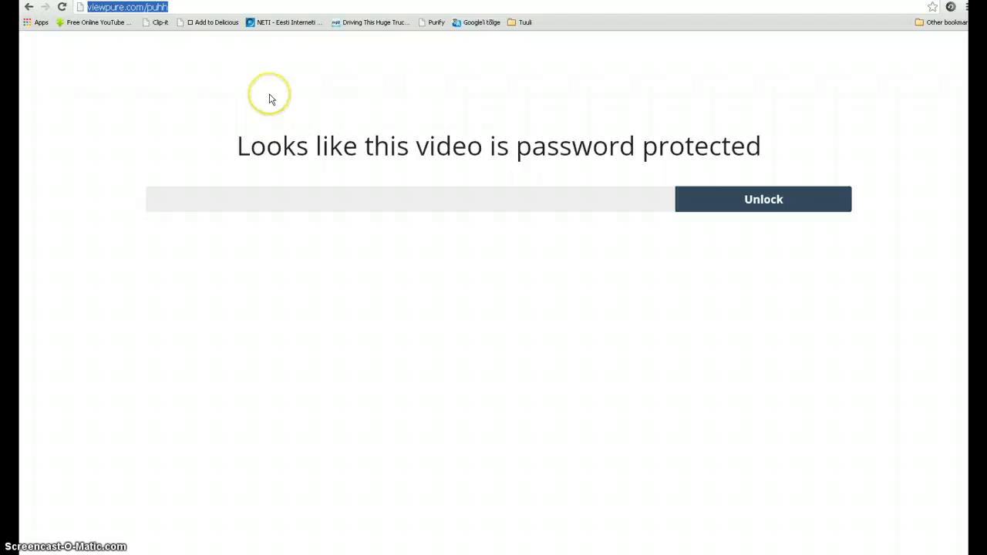
{"action": "key", "text": "ctrl+minus"}
{"action": "key", "text": "ctrl+minus"}
{"action": "key", "text": "ctrl+minus"}
{"action": "key", "text": "ctrl+minus"}
{"action": "key", "text": "ctrl+plus"}
{"action": "key", "text": "ctrl+plus"}
{"action": "key", "text": "ctrl+plus"}
{"action": "key", "text": "ctrl+plus"}
{"action": "key", "text": "ctrl+plus"}
{"action": "key", "text": "ctrl+plus"}
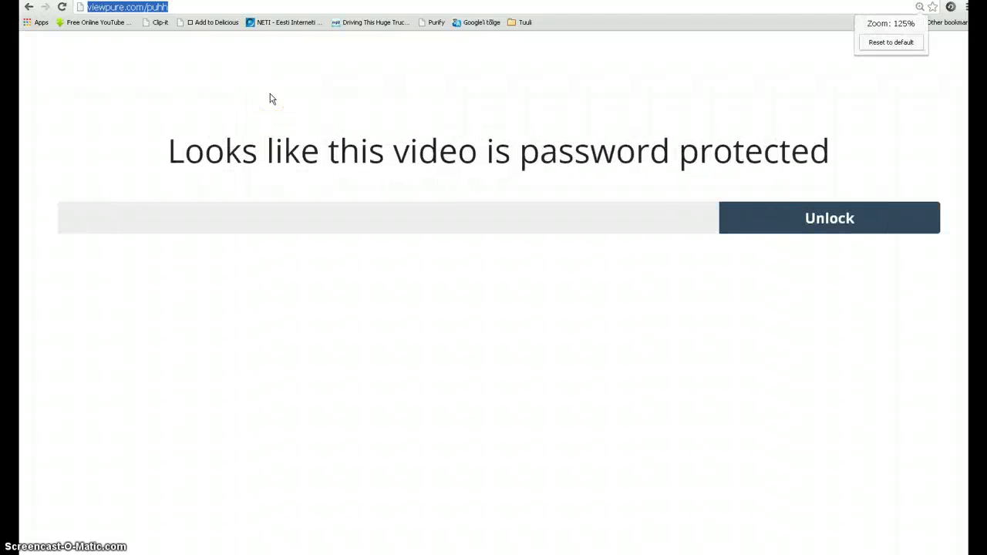
{"action": "left_click", "coordinate": [304, 225]}
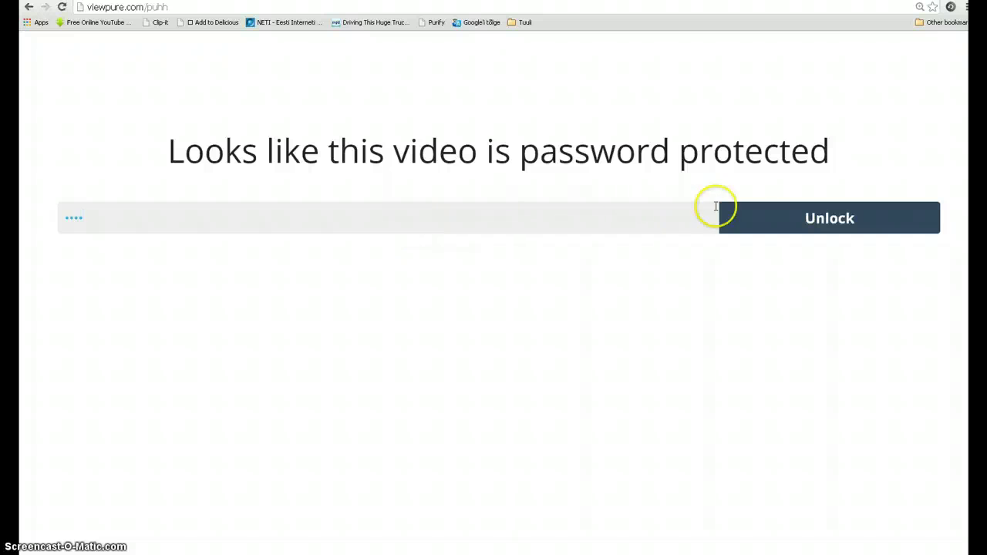
Unlock the clip to play from 1:10 and decline Chrome's password-saving offer
{"action": "left_click", "coordinate": [808, 221]}
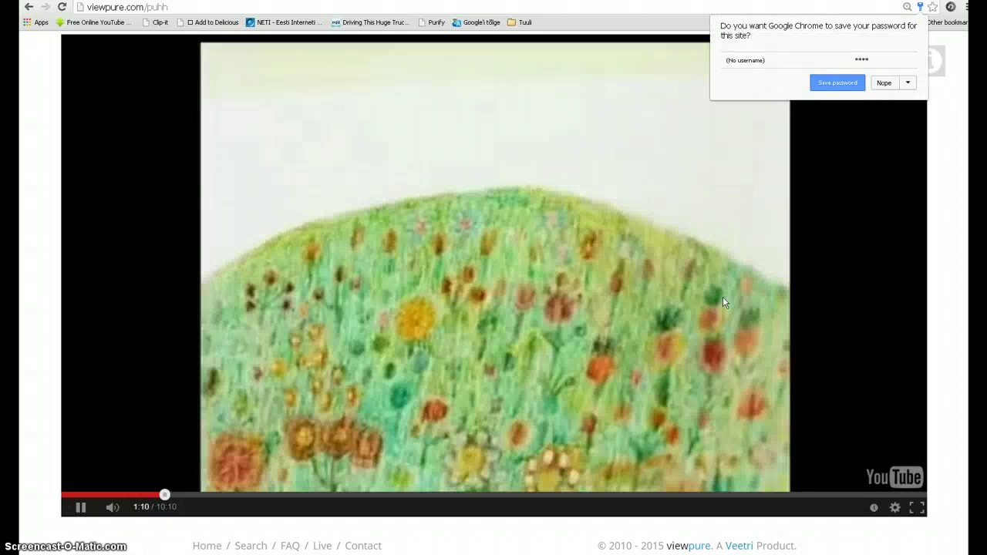
{"action": "left_click", "coordinate": [883, 83]}
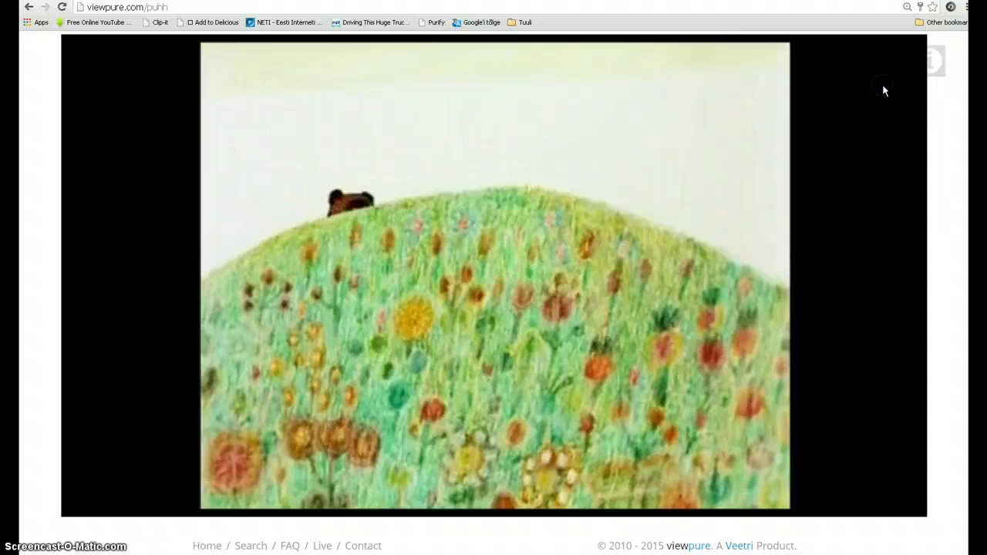